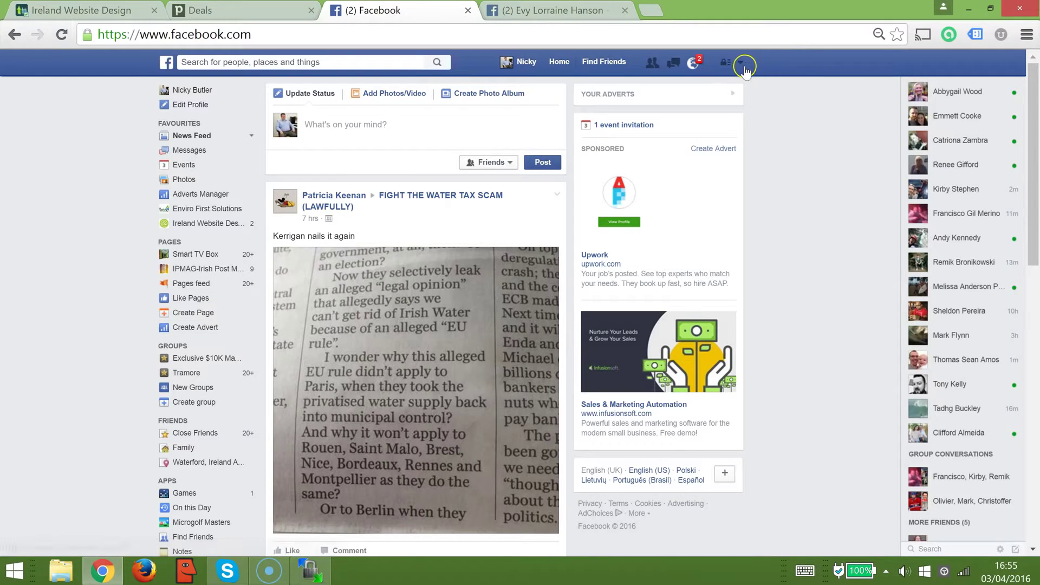
Choose Create Adverts from the Facebook account menu in the top bar.
{"action": "left_click", "coordinate": [741, 64]}
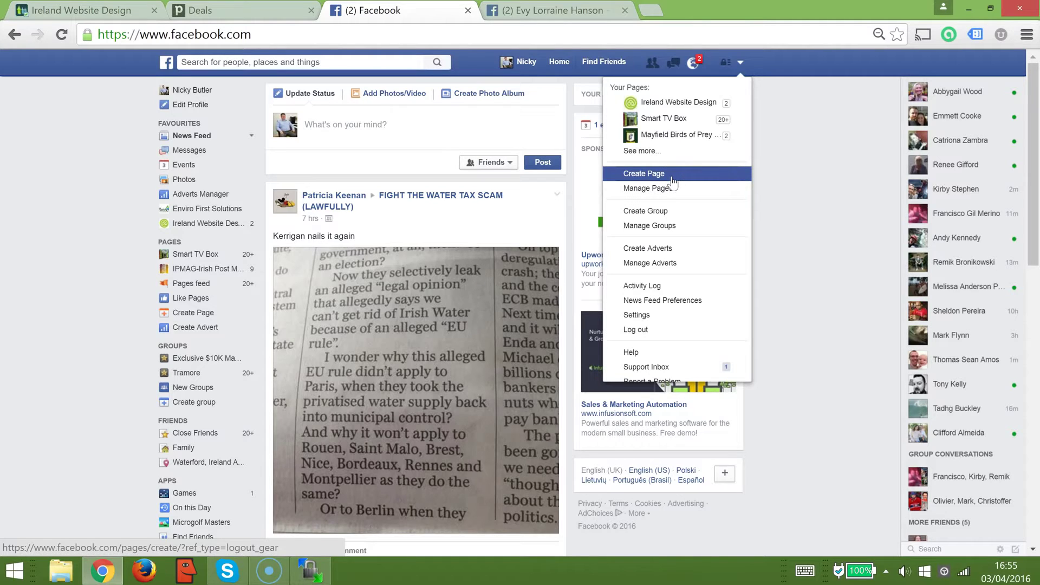
{"action": "left_click", "coordinate": [744, 65]}
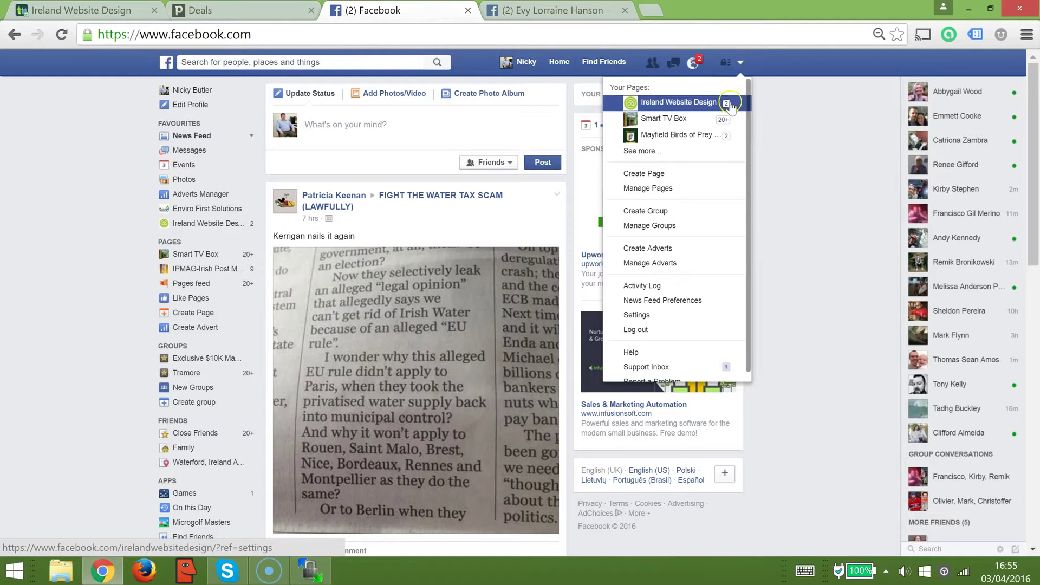
{"action": "left_click", "coordinate": [686, 251]}
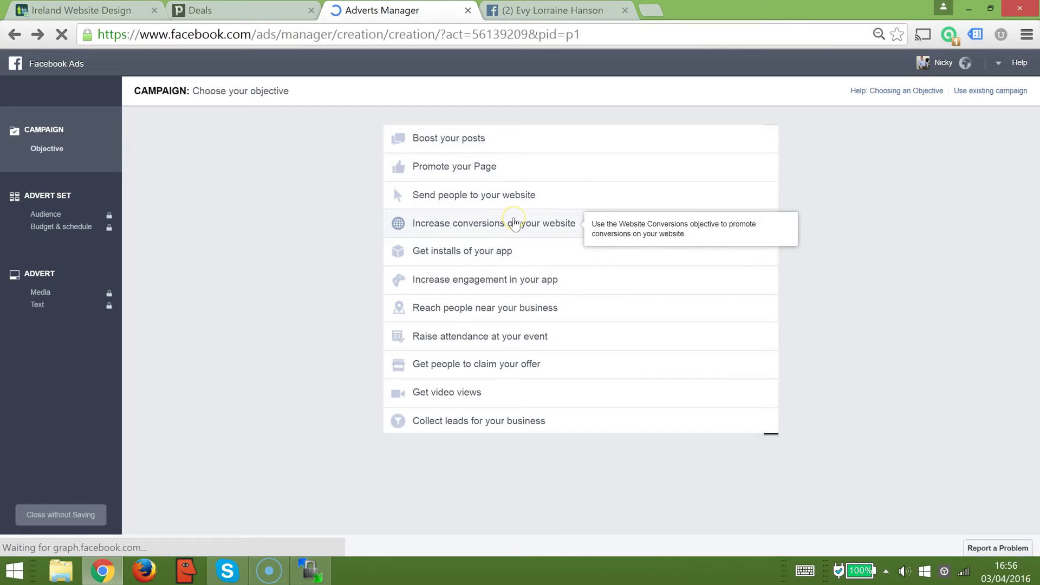
Pick the website conversions objective for falconryinireland.com and clear the preselected Contact Us event.
{"action": "left_click", "coordinate": [515, 224]}
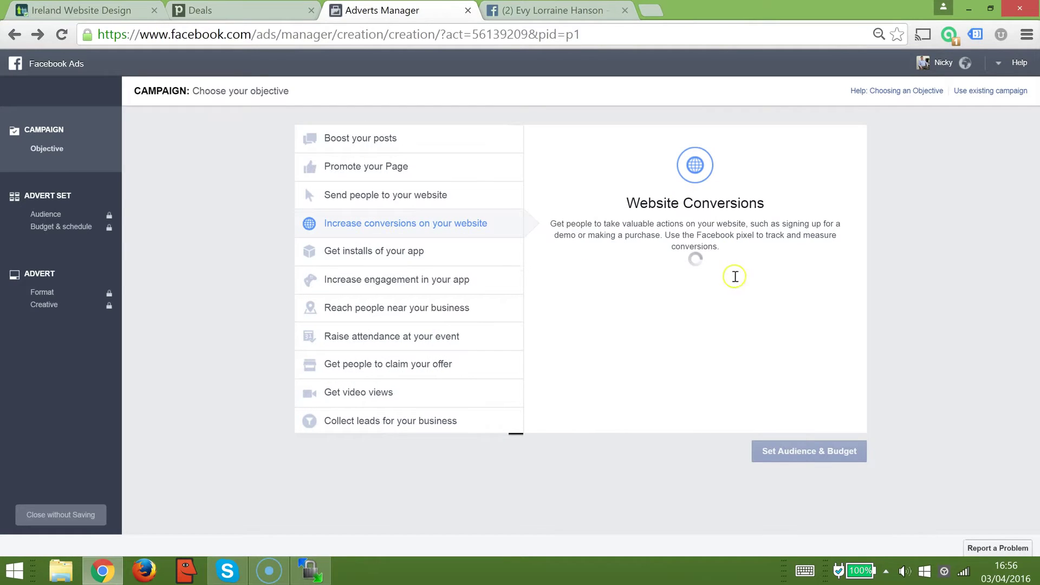
{"action": "mouse_move", "coordinate": [732, 278]}
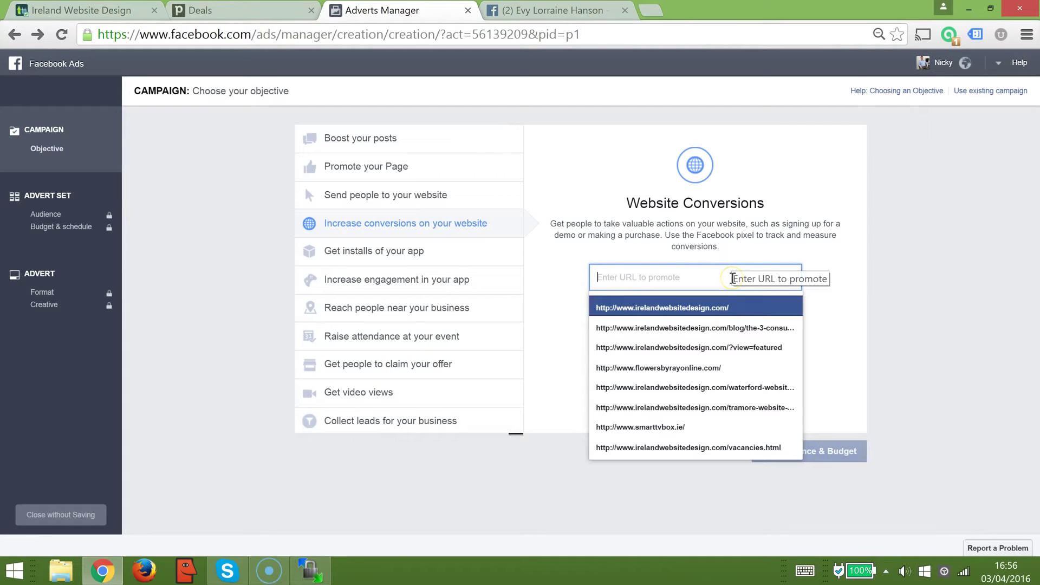
{"action": "type", "text": "www.falconryinireland.com"}
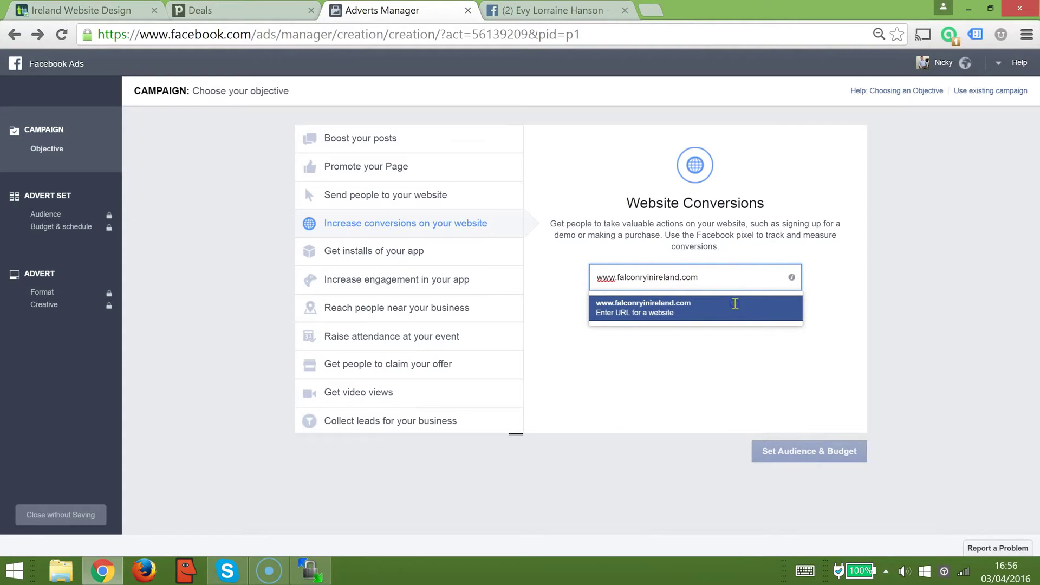
{"action": "left_click", "coordinate": [734, 306]}
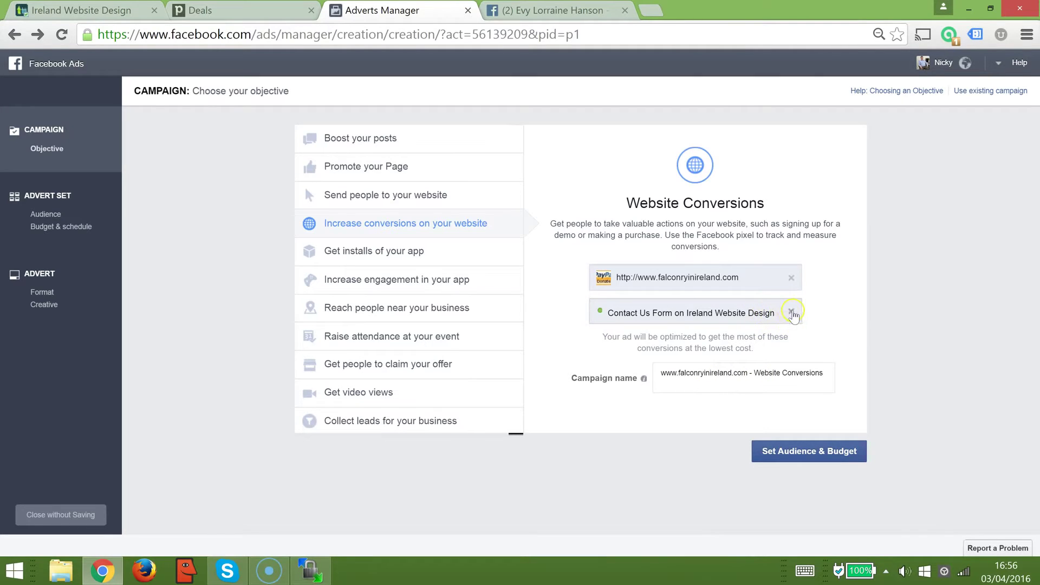
{"action": "double_click", "coordinate": [766, 312]}
{"action": "left_click", "coordinate": [771, 315]}
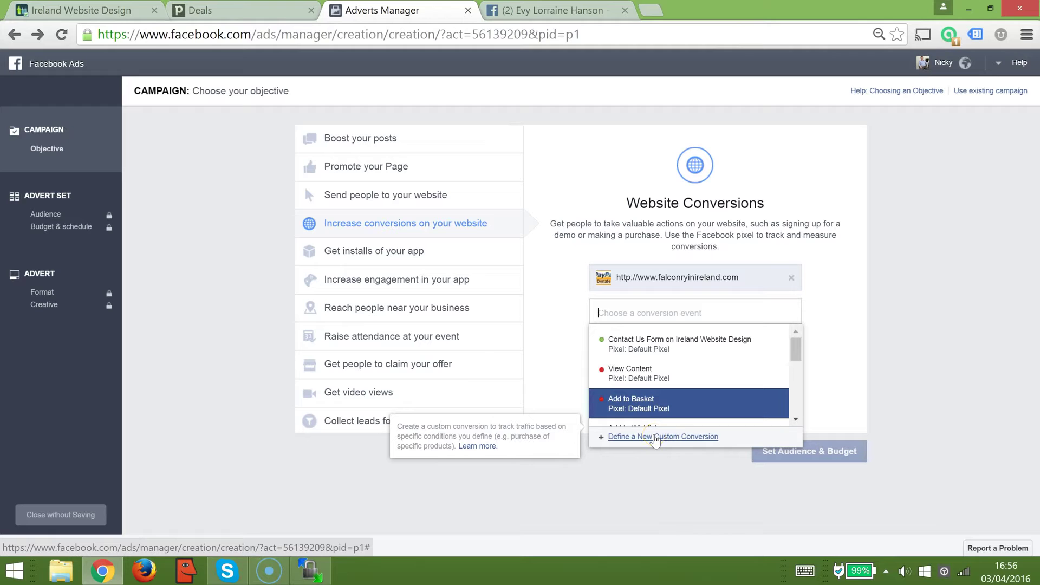
{"action": "left_click", "coordinate": [656, 437]}
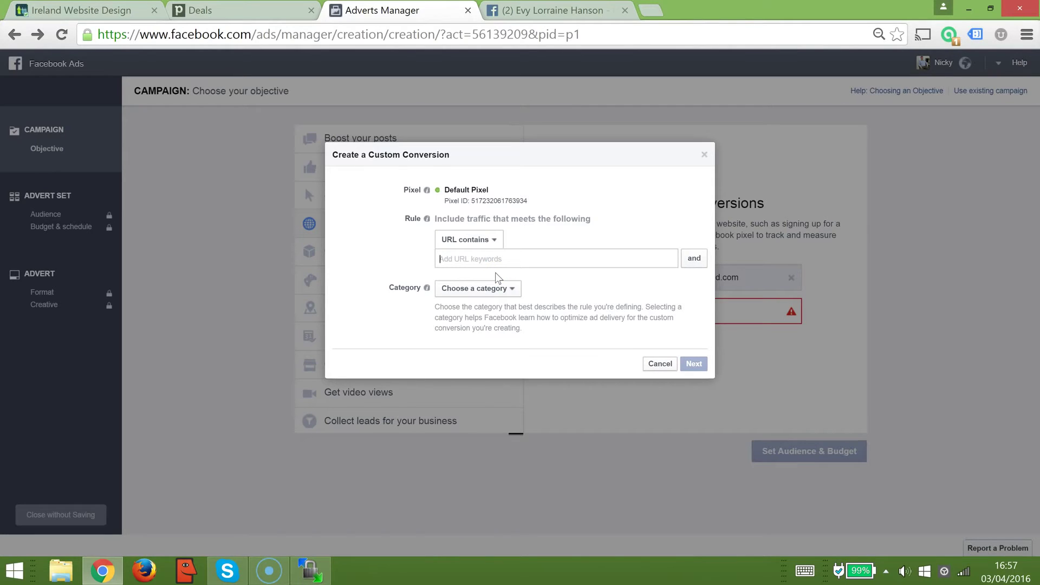
{"action": "type", "text": "httpL"}
{"action": "key", "text": "ctrl+v"}
{"action": "left_click", "coordinate": [508, 305]}
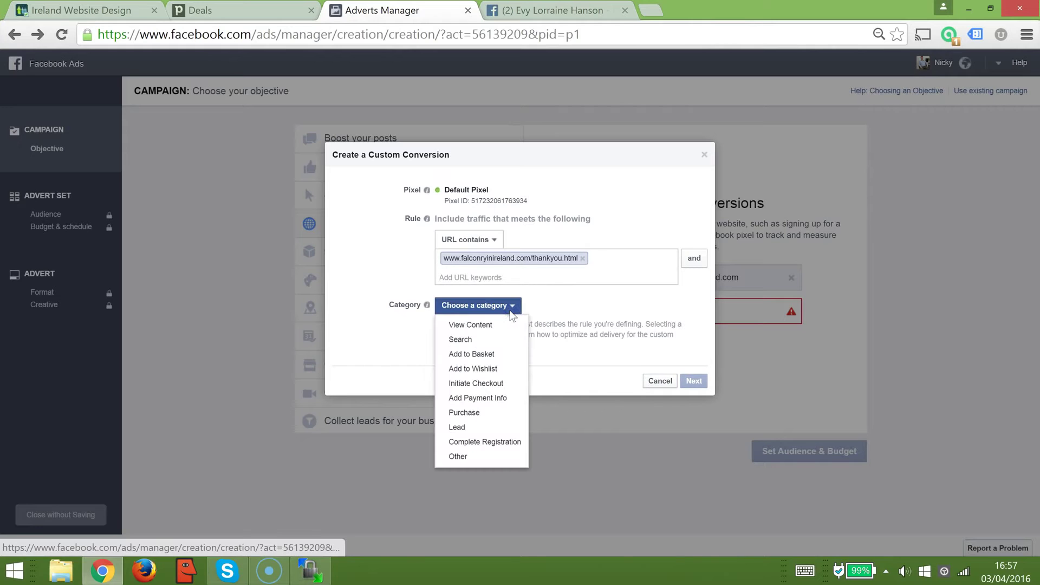
{"action": "left_click", "coordinate": [497, 353]}
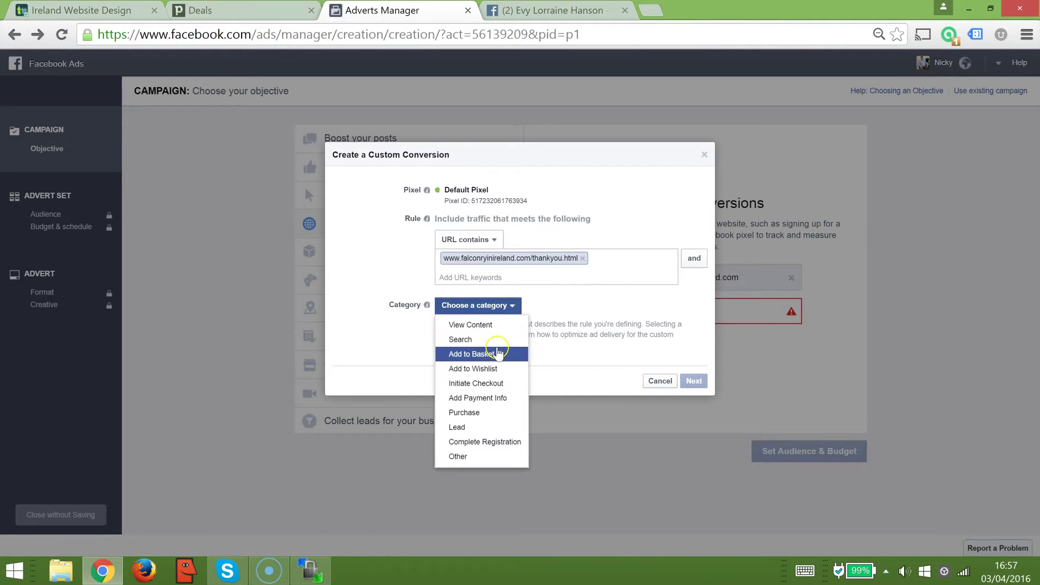
{"action": "left_click", "coordinate": [476, 428]}
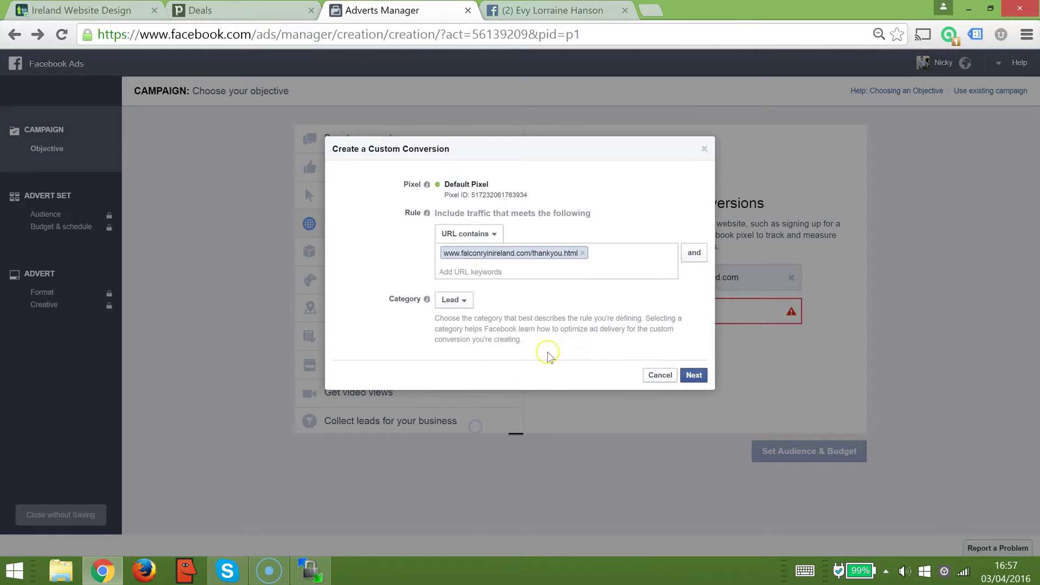
Name the custom conversion 'Contact Through Web Form', give it a value of 200, and create it.
{"action": "left_click", "coordinate": [695, 376]}
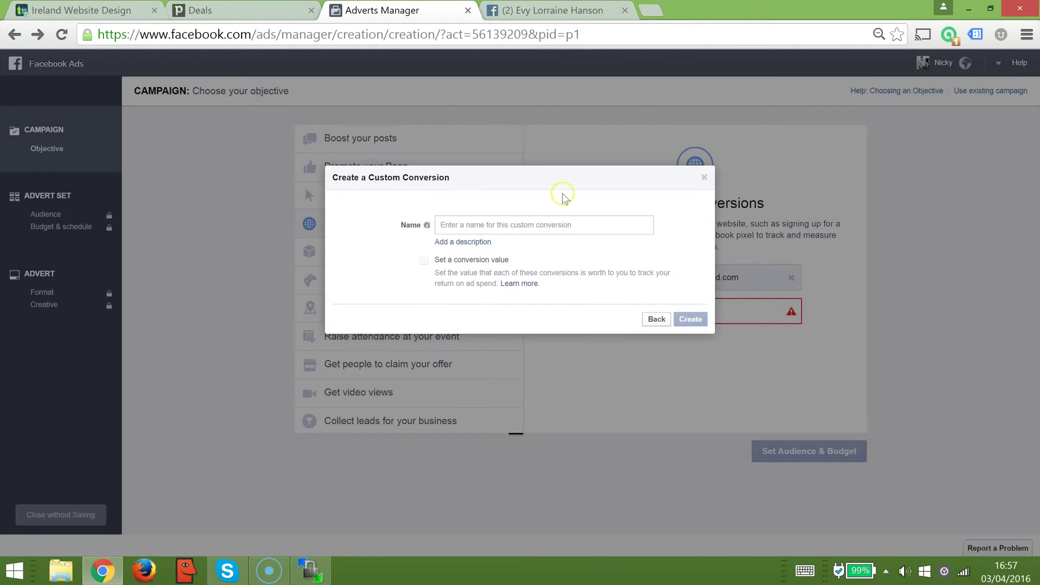
{"action": "left_click", "coordinate": [540, 225]}
{"action": "type", "text": "Contact Through Web Form"}
{"action": "left_click", "coordinate": [424, 260]}
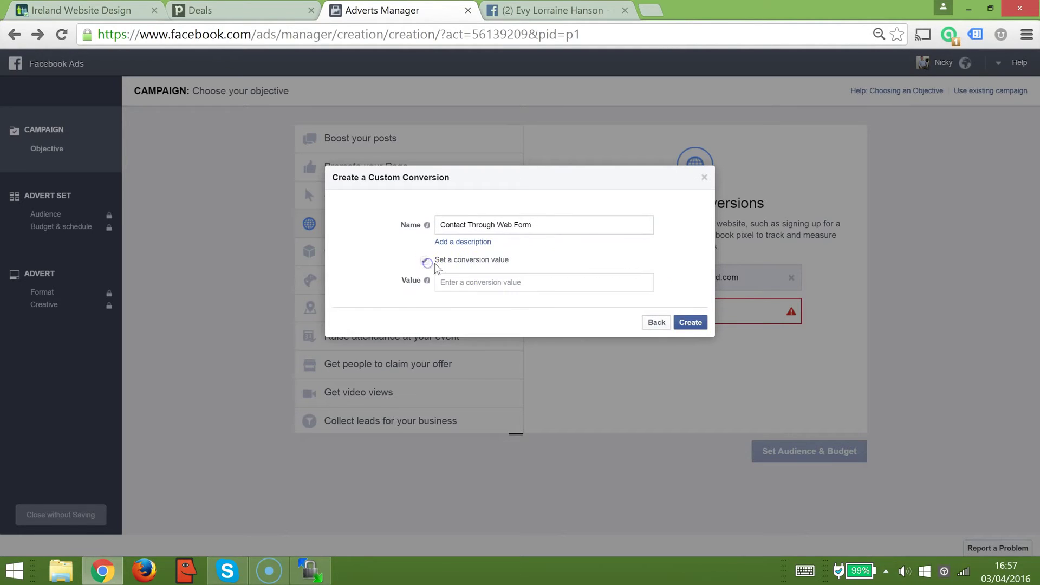
{"action": "left_click", "coordinate": [458, 284]}
{"action": "mouse_move", "coordinate": [426, 281]}
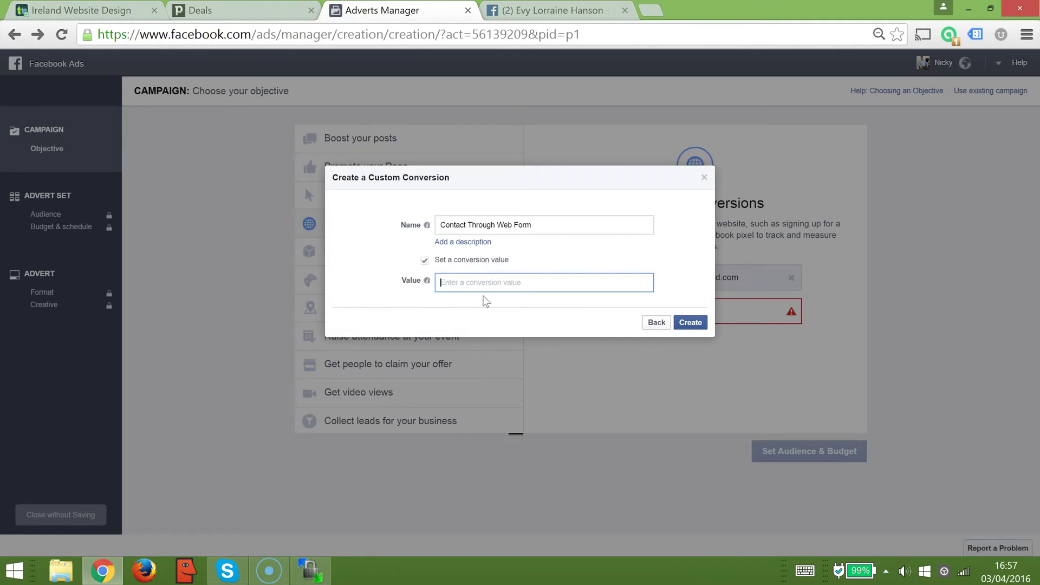
{"action": "type", "text": "200"}
{"action": "left_click", "coordinate": [691, 324]}
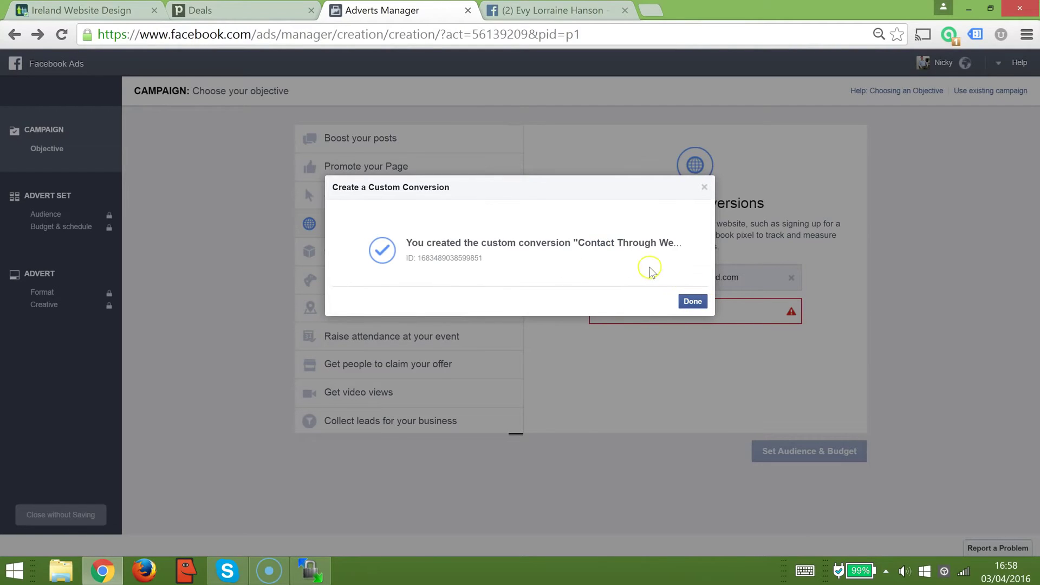
{"action": "left_click", "coordinate": [692, 301]}
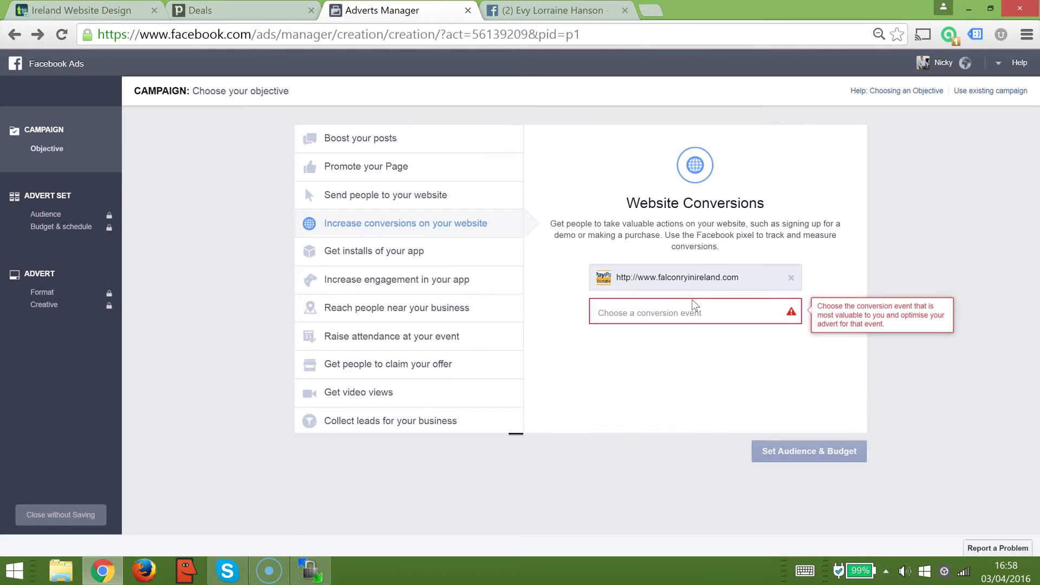
Select Contact Through Web Form as the conversion event and select 'Website' in the campaign name.
{"action": "left_click", "coordinate": [709, 317]}
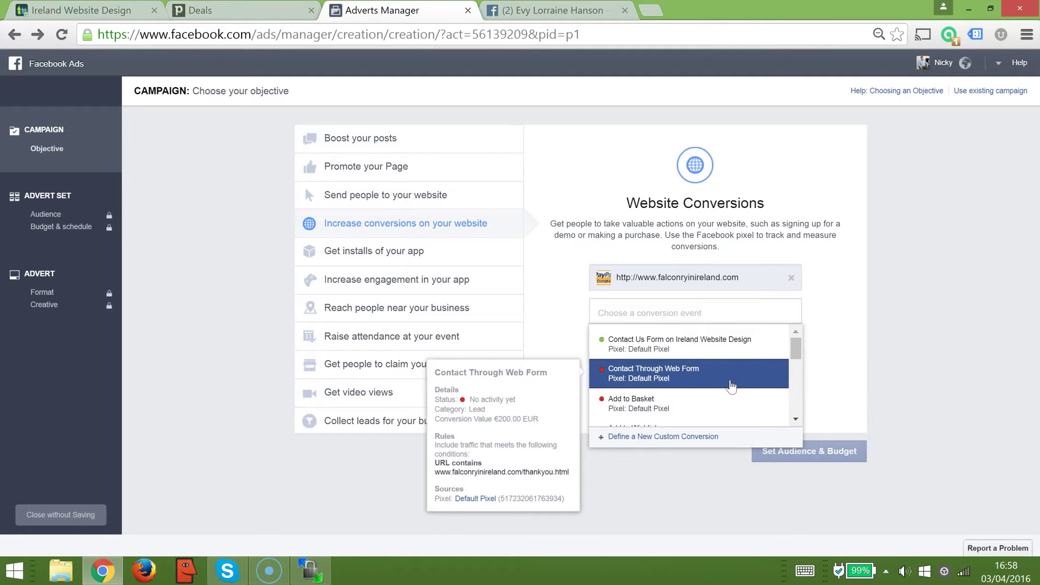
{"action": "left_click", "coordinate": [732, 385]}
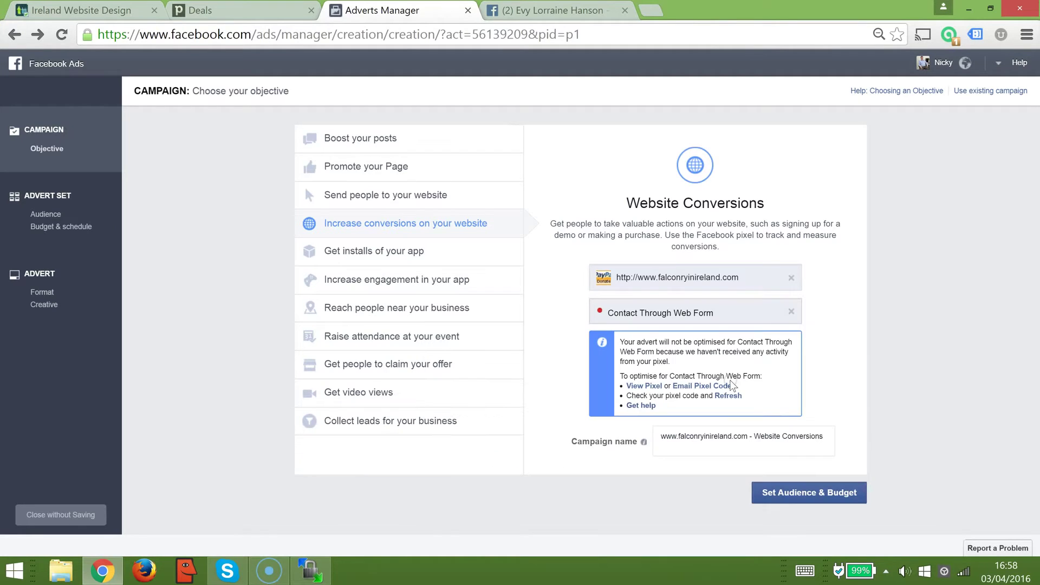
{"action": "left_click", "coordinate": [773, 439]}
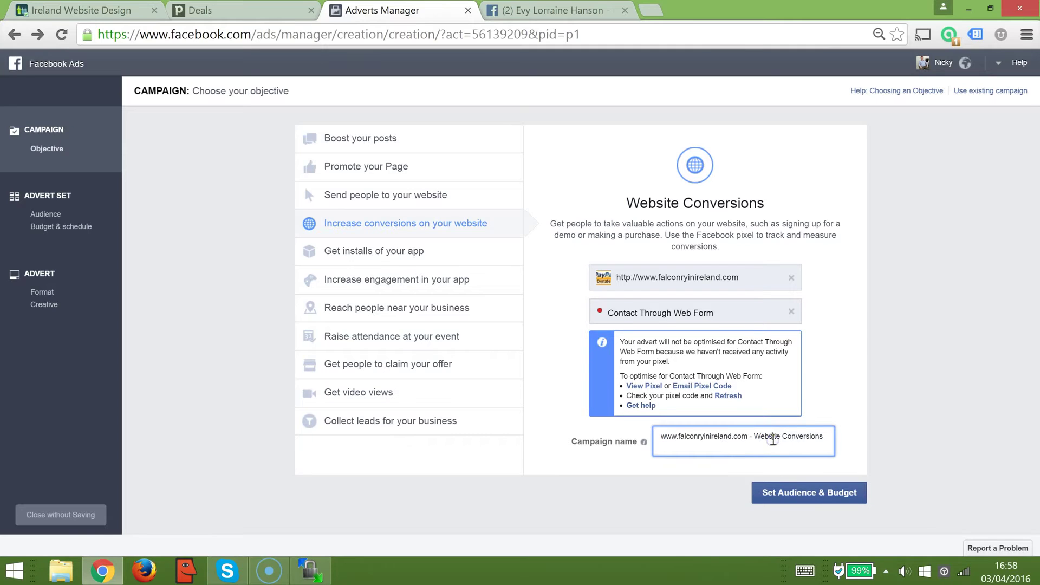
{"action": "double_click", "coordinate": [772, 439]}
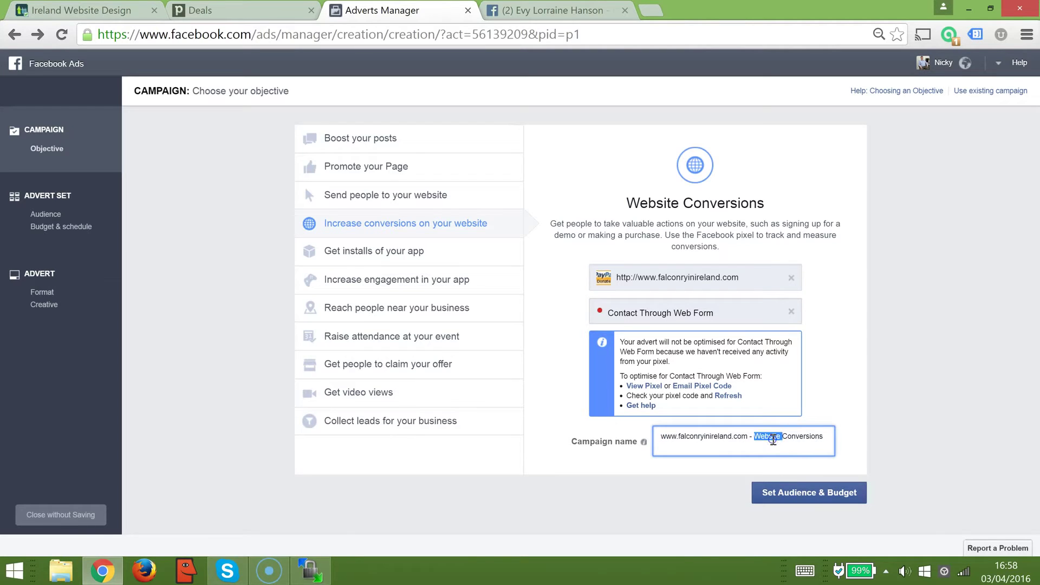
Search custom audiences for 'ireland' and keep Conversions as the delivery optimisation.
{"action": "left_click", "coordinate": [789, 493]}
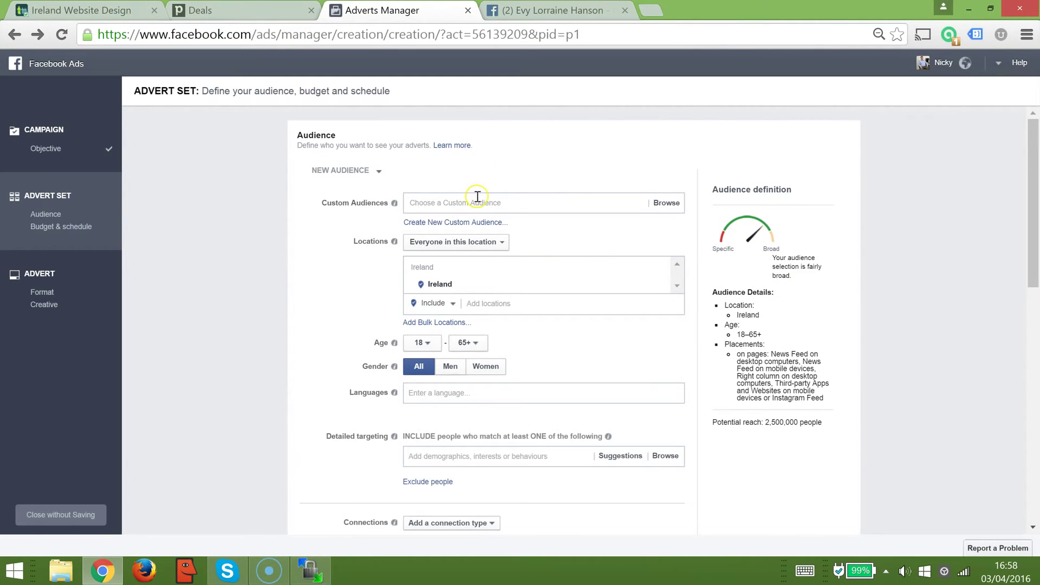
{"action": "left_click", "coordinate": [477, 197]}
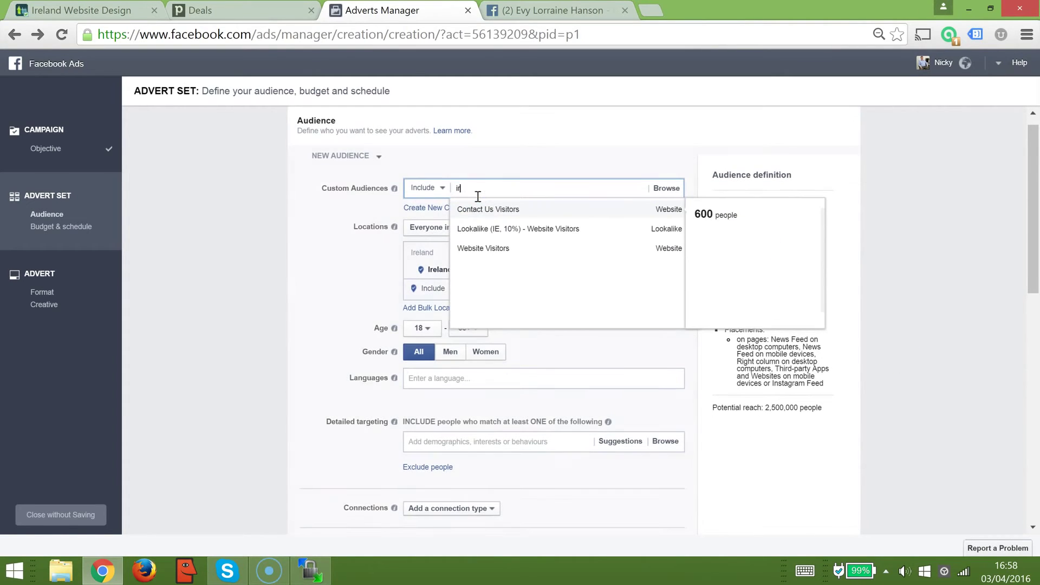
{"action": "type", "text": "ireland"}
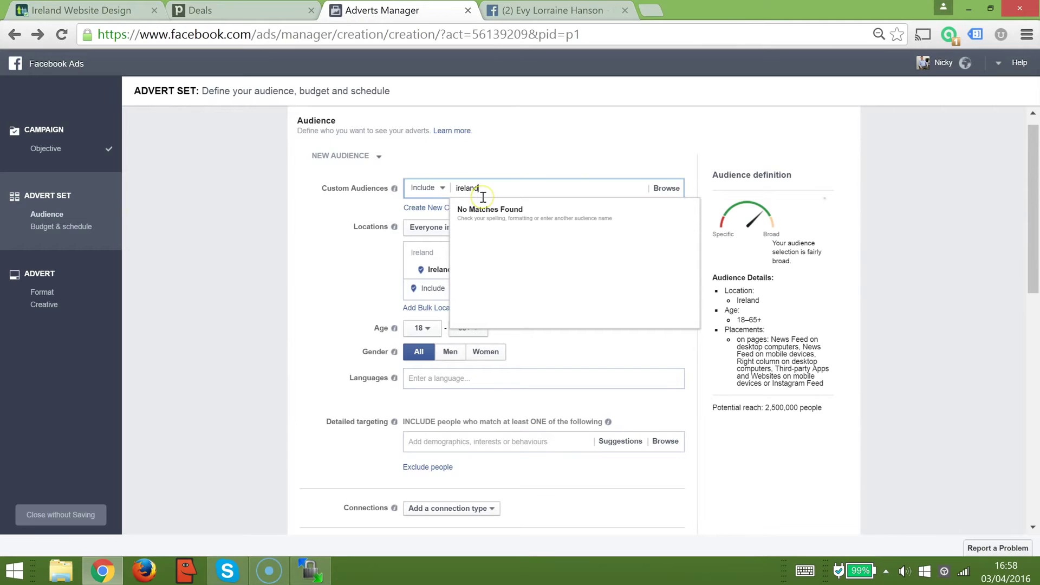
{"action": "double_click", "coordinate": [483, 197]}
{"action": "type", "text": "ir"}
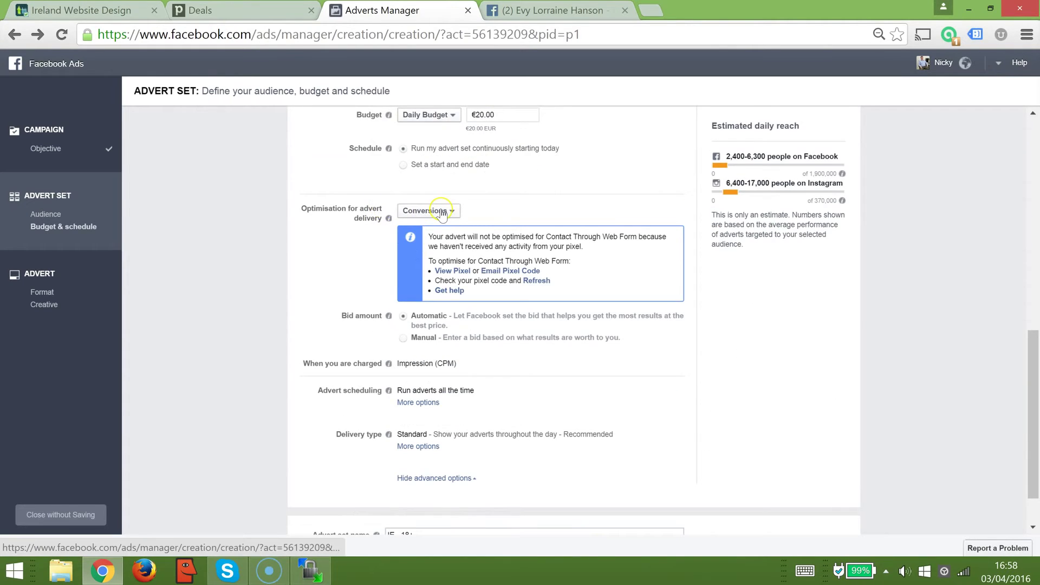
{"action": "left_click", "coordinate": [443, 212]}
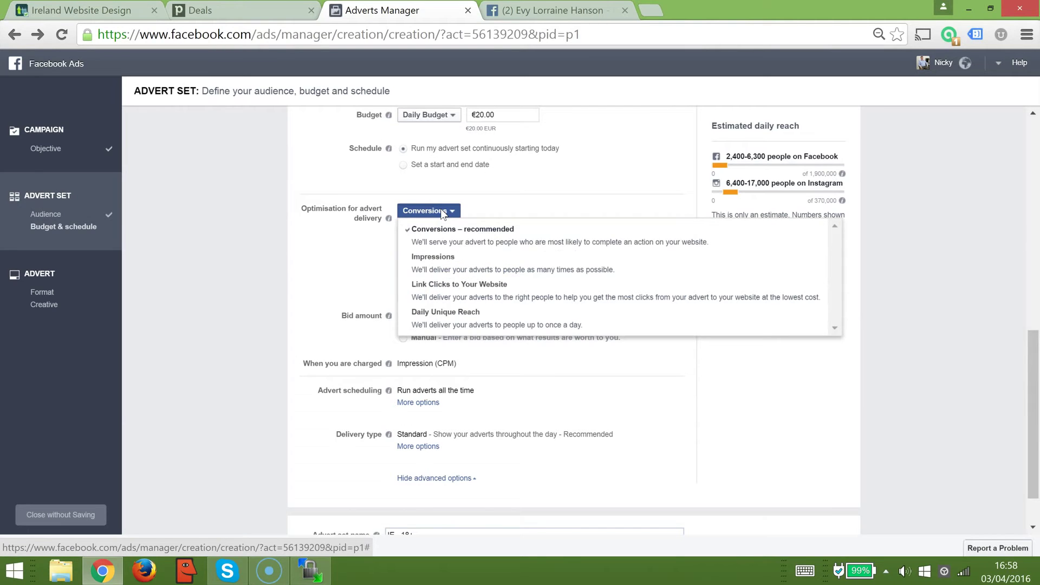
{"action": "left_click", "coordinate": [442, 212]}
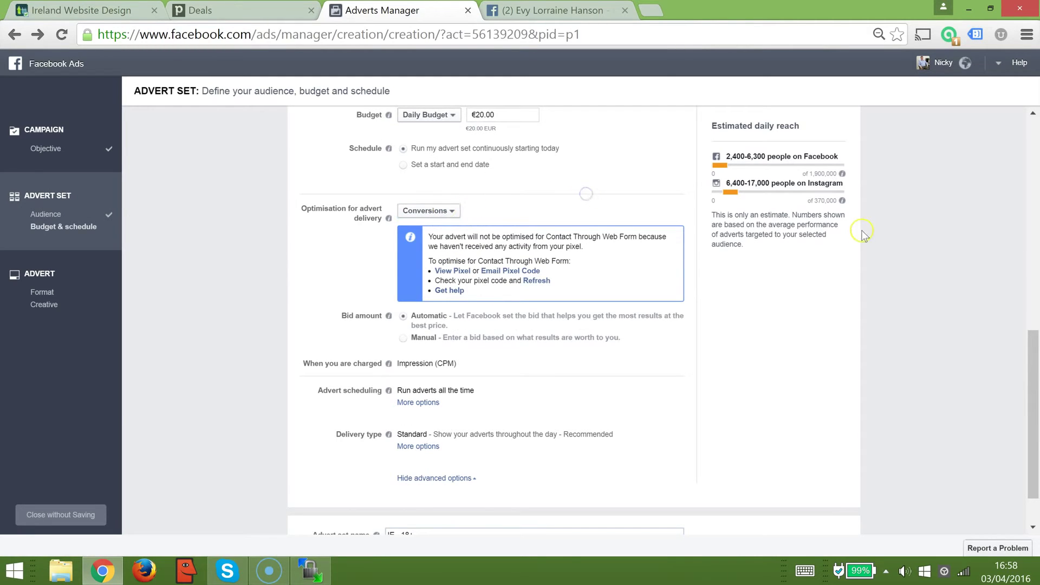
{"action": "scroll", "coordinate": [955, 266], "scroll_direction": "up", "scroll_amount": 2}
{"action": "scroll", "coordinate": [956, 266], "scroll_direction": "up", "scroll_amount": 3}
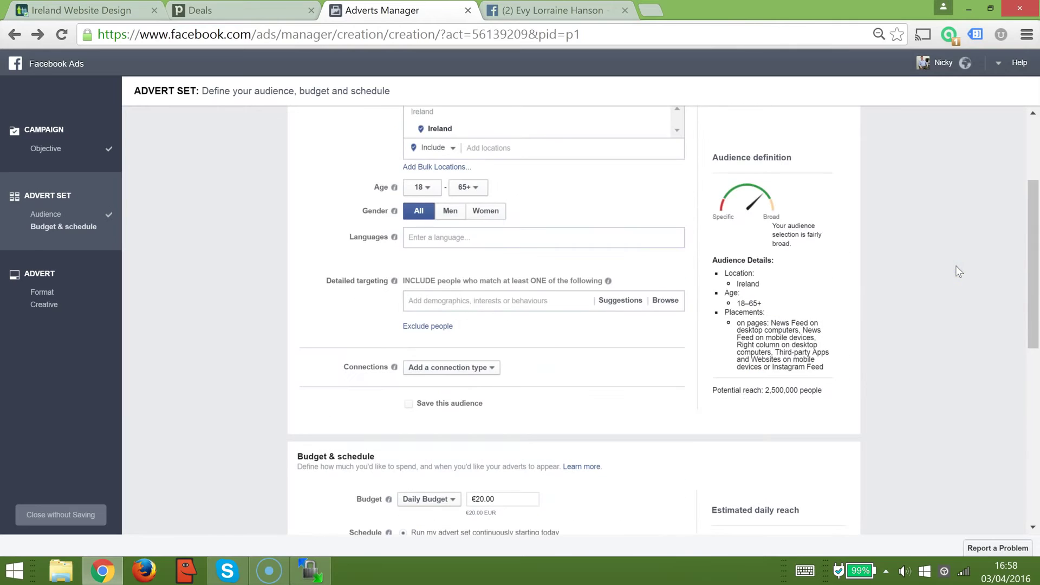
{"action": "scroll", "coordinate": [956, 266], "scroll_direction": "down", "scroll_amount": 5}
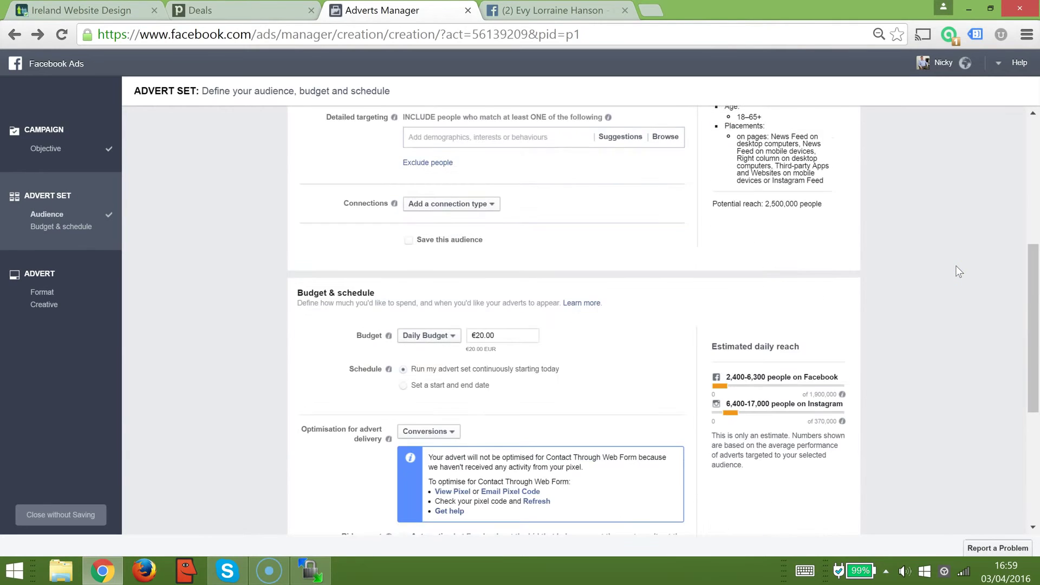
{"action": "scroll", "coordinate": [956, 266], "scroll_direction": "down", "scroll_amount": 5}
Use the first free stock image as the advert creative and place the order.
{"action": "left_click", "coordinate": [782, 517]}
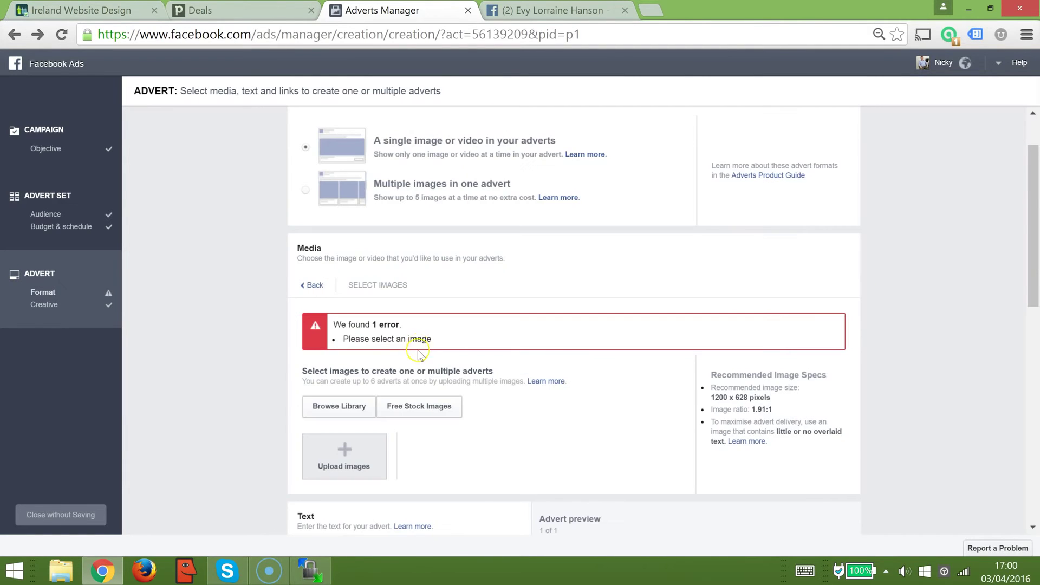
{"action": "left_click", "coordinate": [390, 408]}
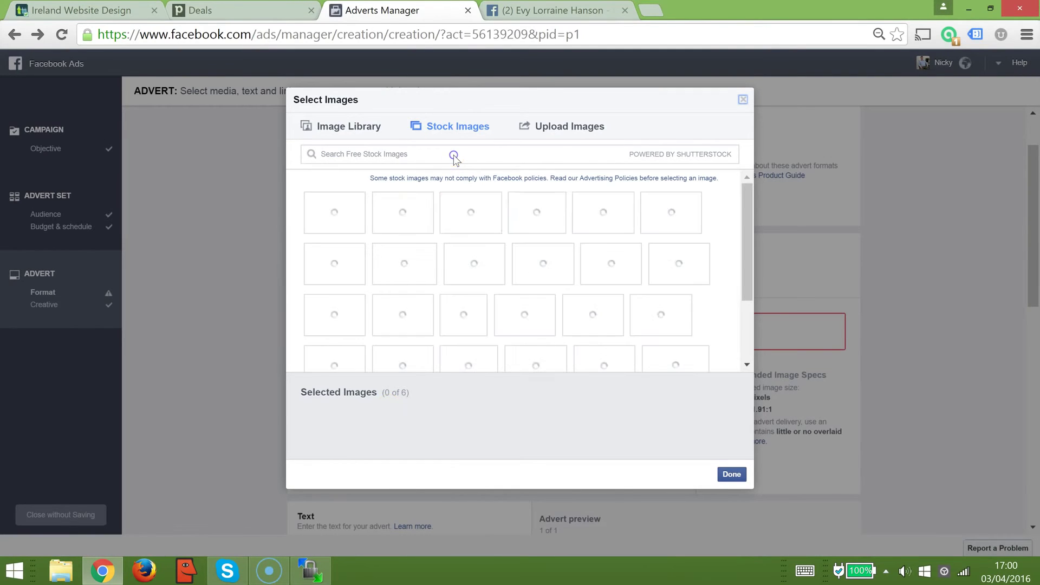
{"action": "left_click", "coordinate": [339, 229]}
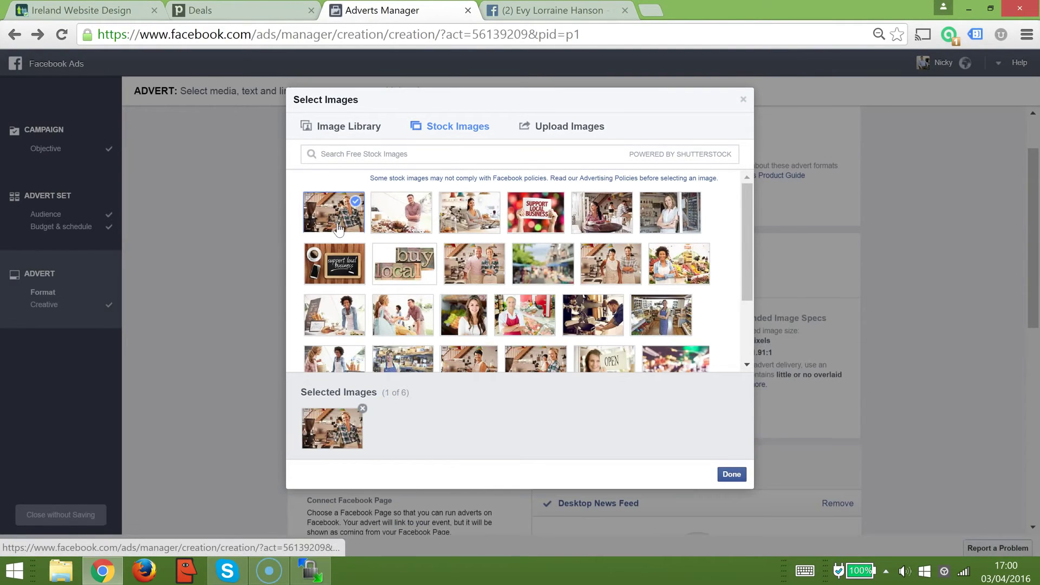
{"action": "left_click", "coordinate": [730, 476]}
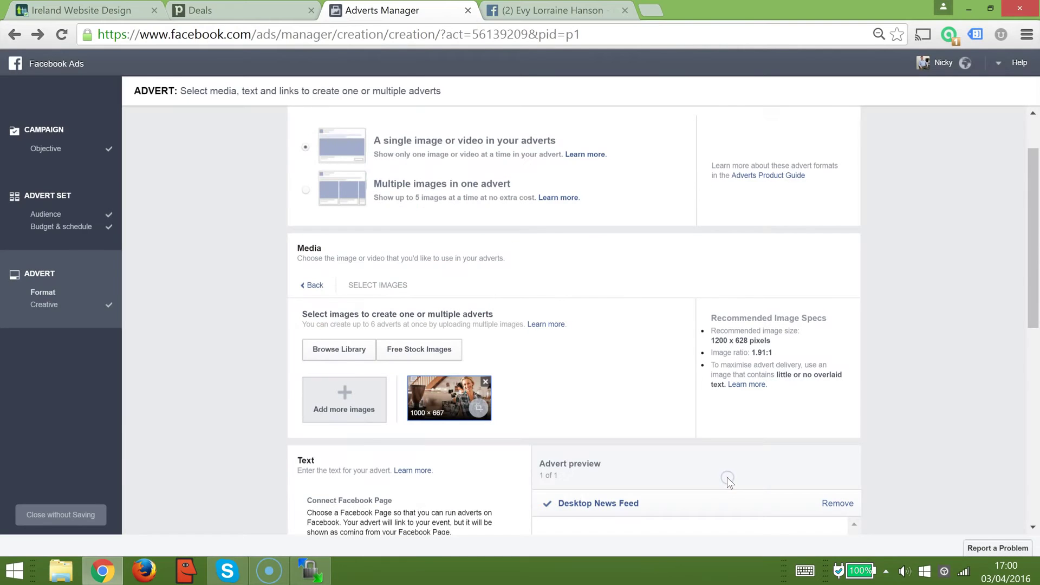
{"action": "scroll", "coordinate": [650, 477], "scroll_direction": "down", "scroll_amount": 1}
{"action": "scroll", "coordinate": [650, 477], "scroll_direction": "down", "scroll_amount": 4}
{"action": "scroll", "coordinate": [650, 477], "scroll_direction": "down", "scroll_amount": 1}
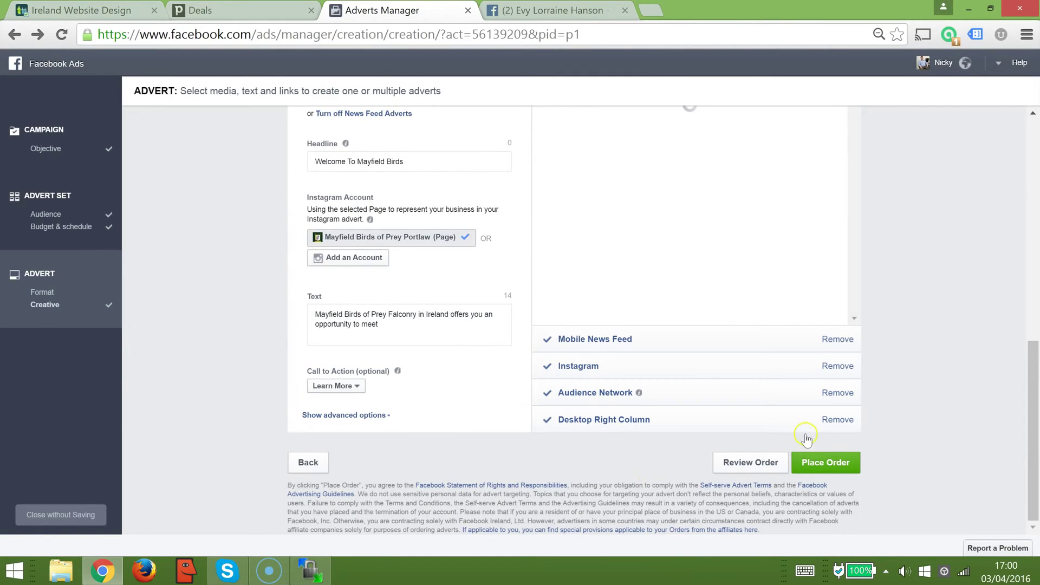
{"action": "left_click", "coordinate": [825, 462]}
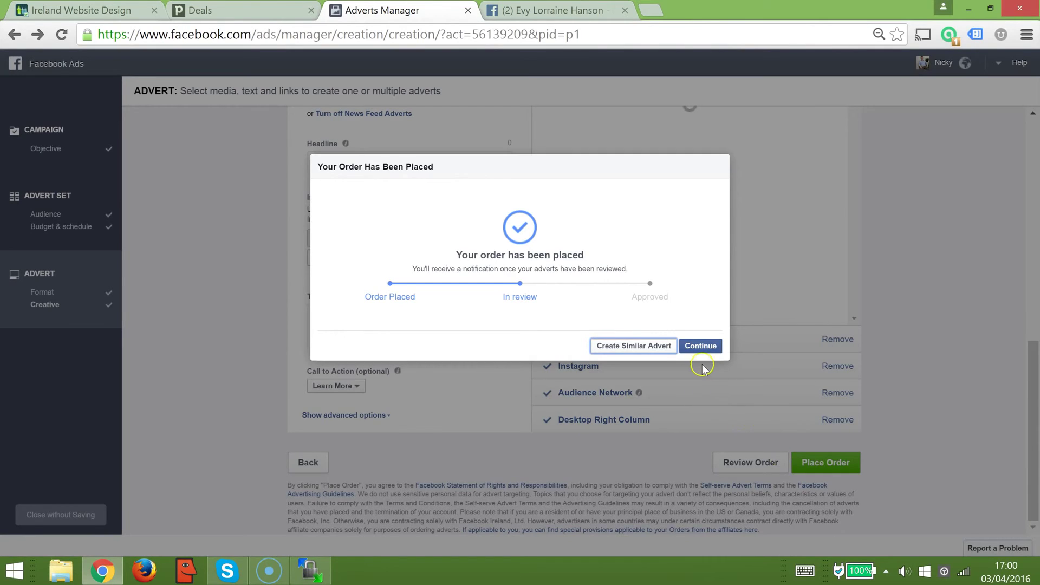
Continue from the 'Your Order Has Been Placed' confirmation to the campaign overview.
{"action": "left_click", "coordinate": [693, 352]}
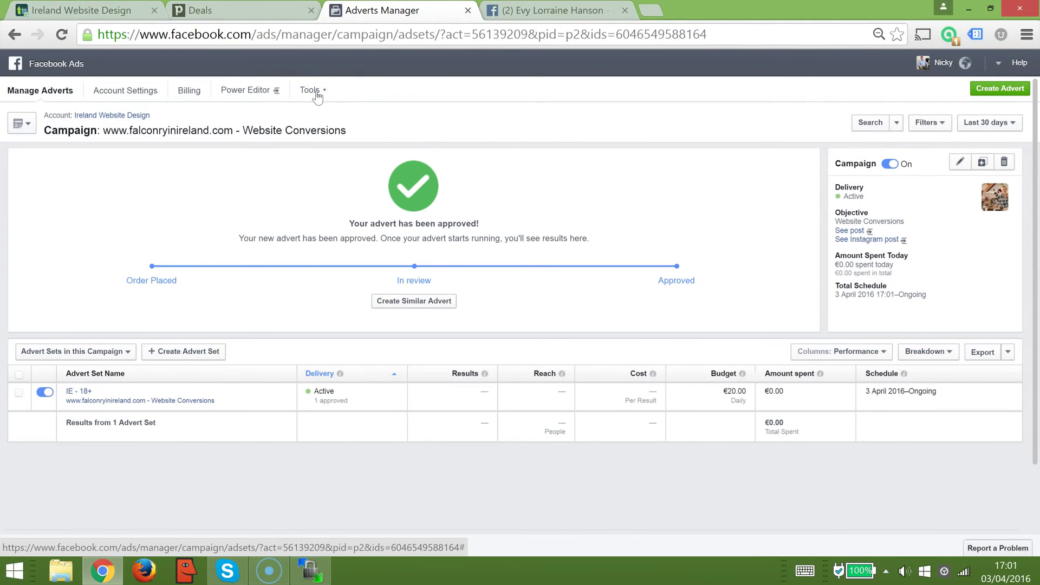
Copy the Facebook pixel code from Tools > Pixels and bring WinSCP to the front.
{"action": "left_click", "coordinate": [317, 94]}
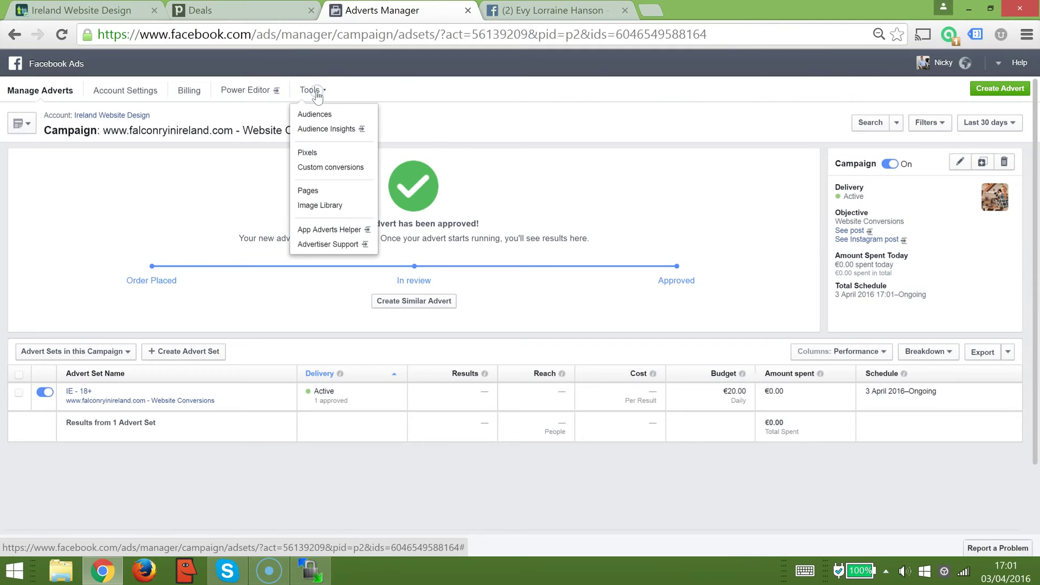
{"action": "left_click", "coordinate": [356, 160]}
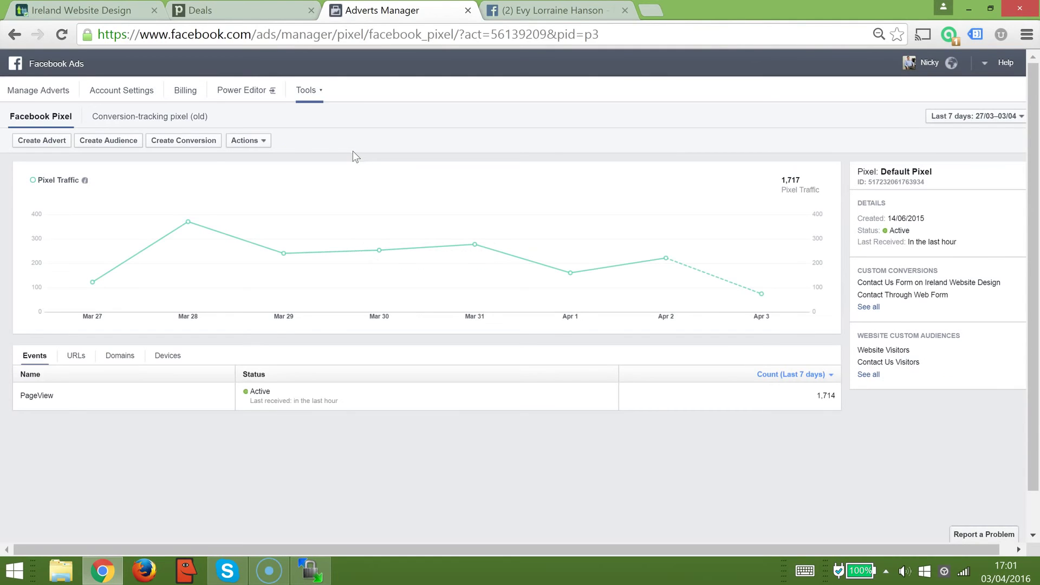
{"action": "left_click", "coordinate": [234, 164]}
{"action": "left_click", "coordinate": [246, 141]}
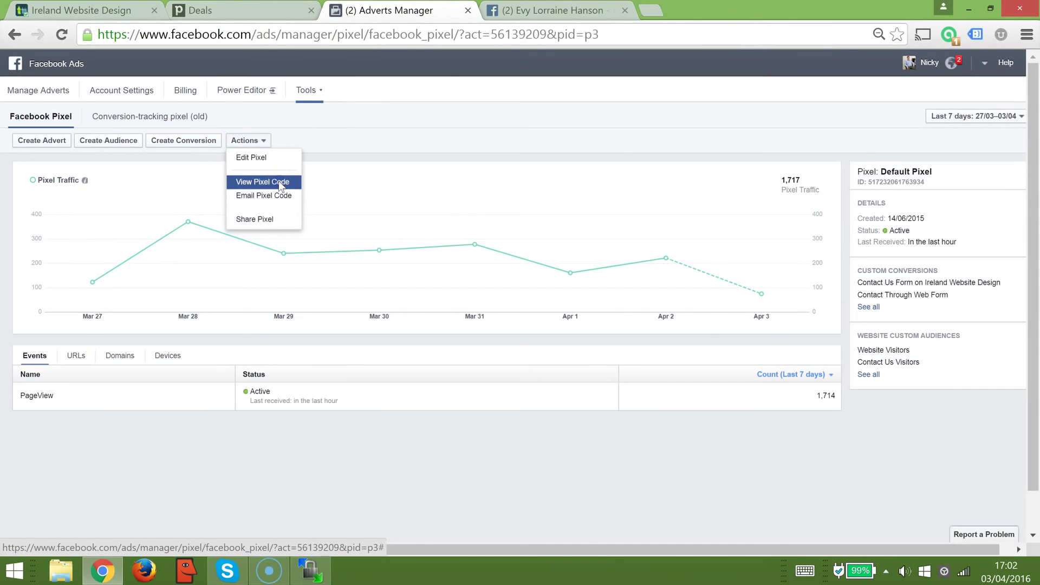
{"action": "left_click", "coordinate": [280, 186]}
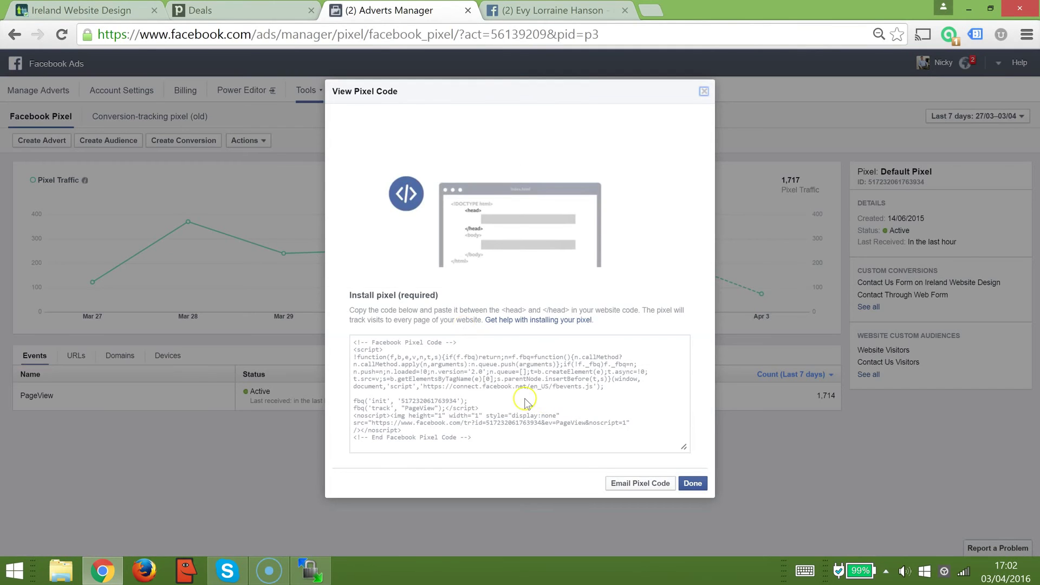
{"action": "left_click", "coordinate": [525, 401]}
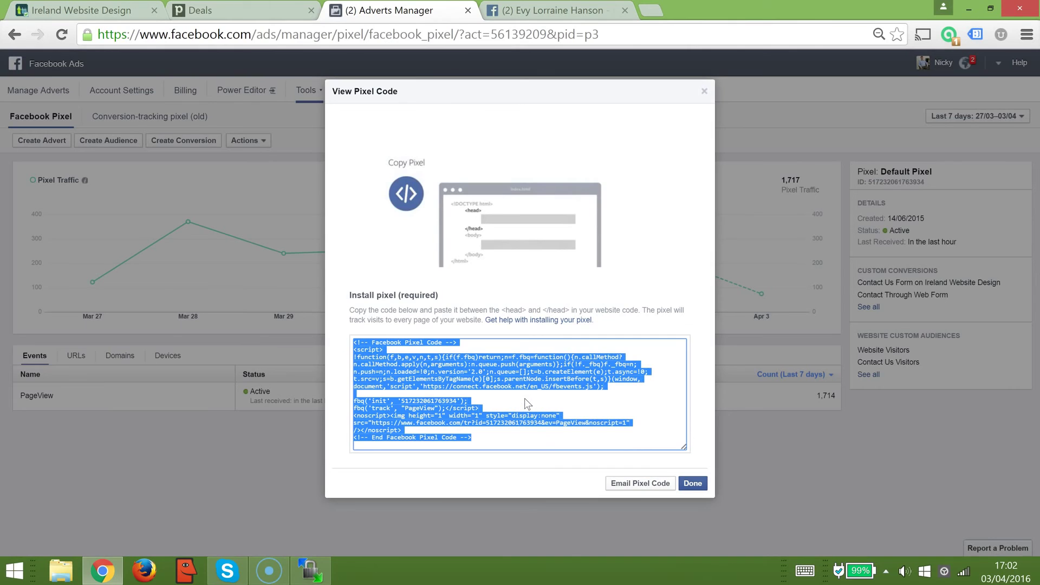
{"action": "left_click", "coordinate": [310, 572]}
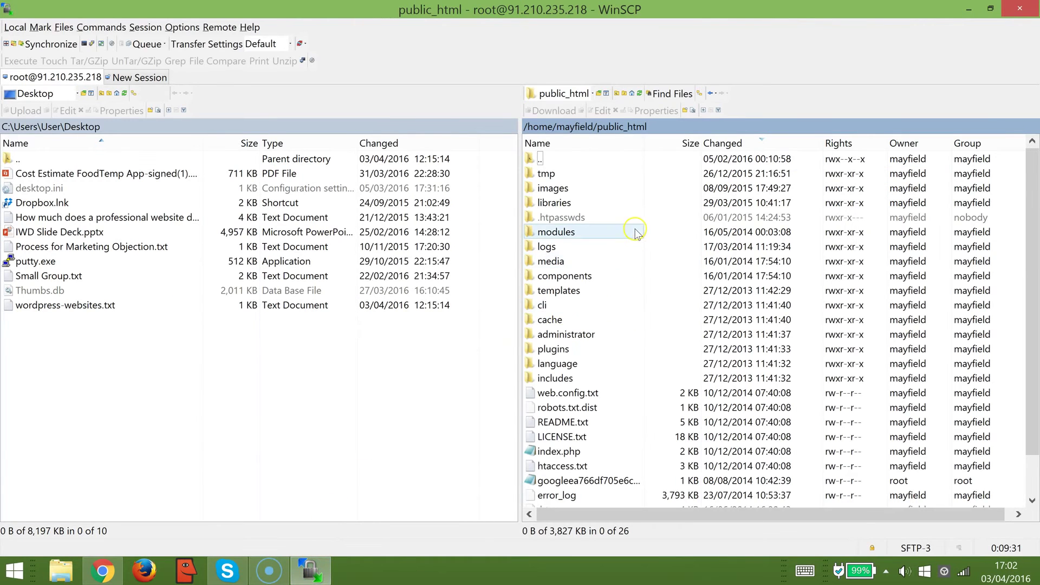
Paste the pixel code after the head_custom_code line in j51_novation's index.php and save it.
{"action": "double_click", "coordinate": [587, 289]}
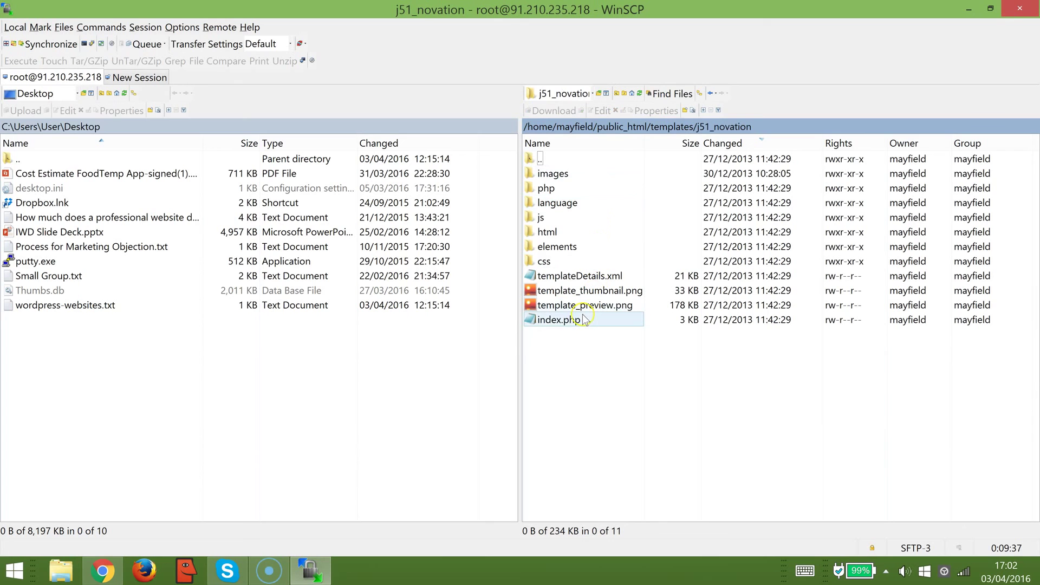
{"action": "double_click", "coordinate": [577, 322]}
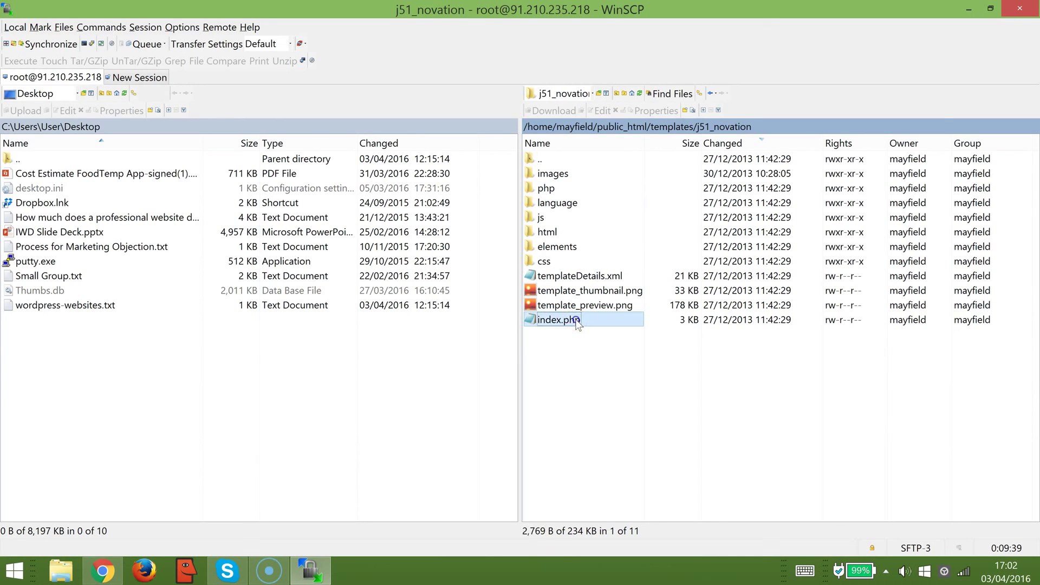
{"action": "scroll", "coordinate": [376, 290], "scroll_direction": "down", "scroll_amount": 2}
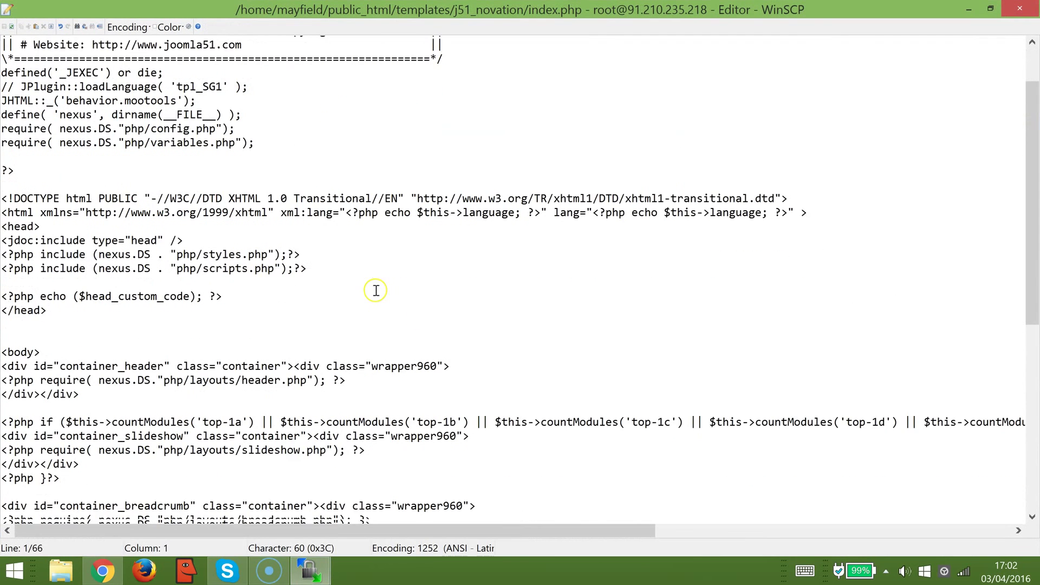
{"action": "left_click", "coordinate": [45, 295], "text": "shift"}
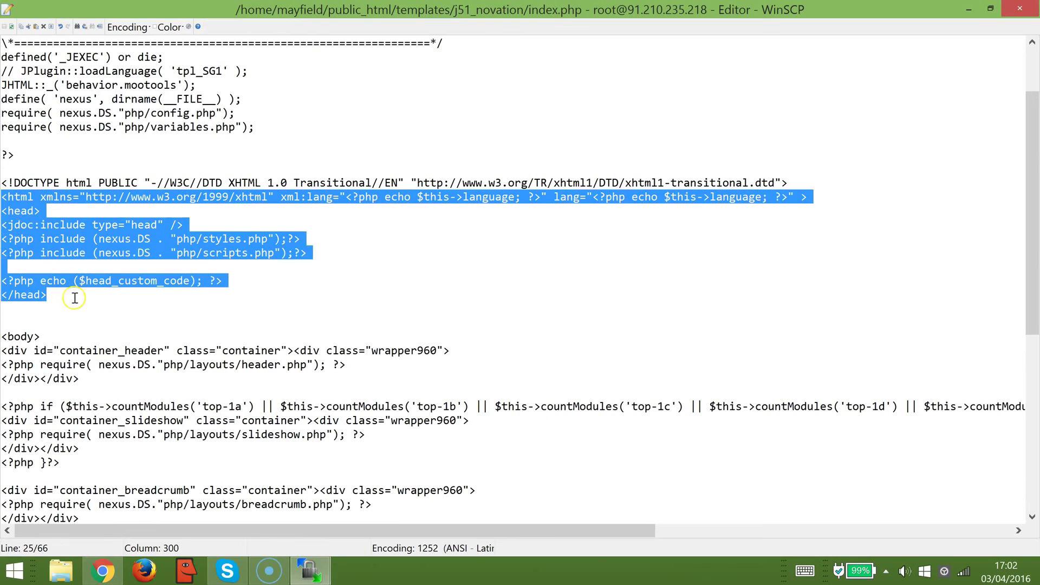
{"action": "left_click", "coordinate": [229, 281]}
{"action": "key", "text": "ctrl+v"}
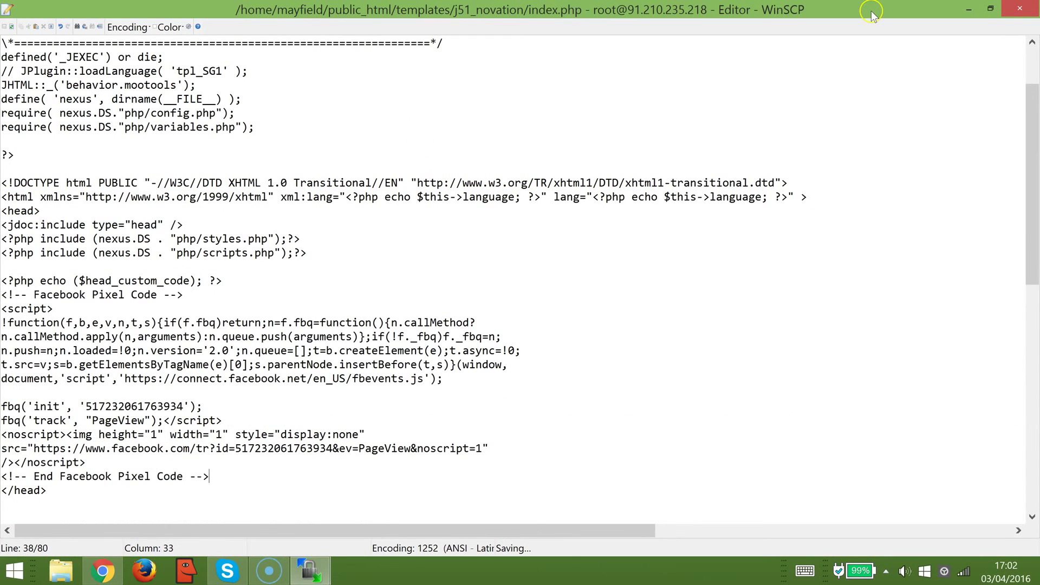
{"action": "key", "text": "Escape"}
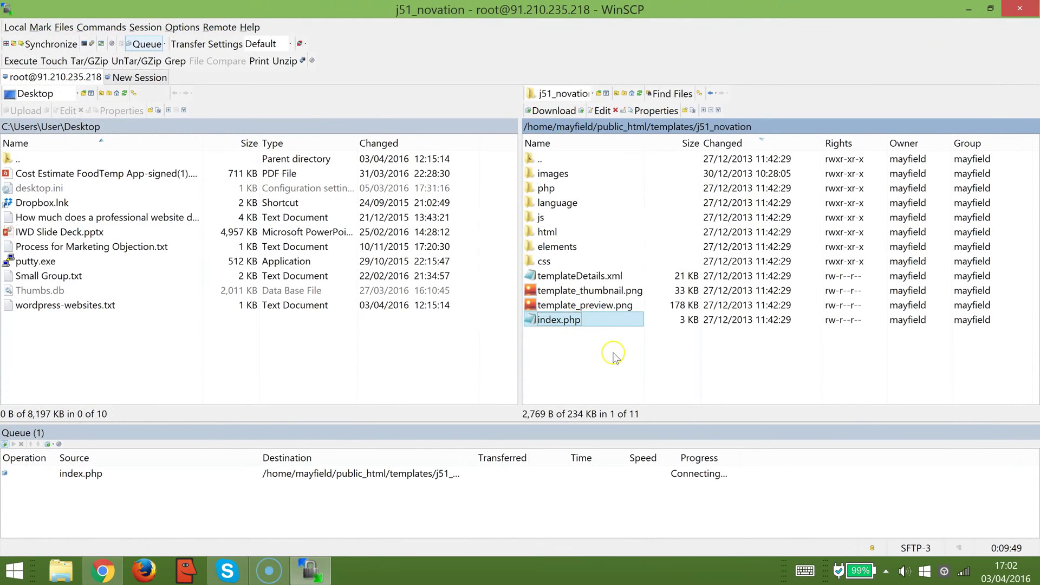
{"action": "key", "text": "alt"}
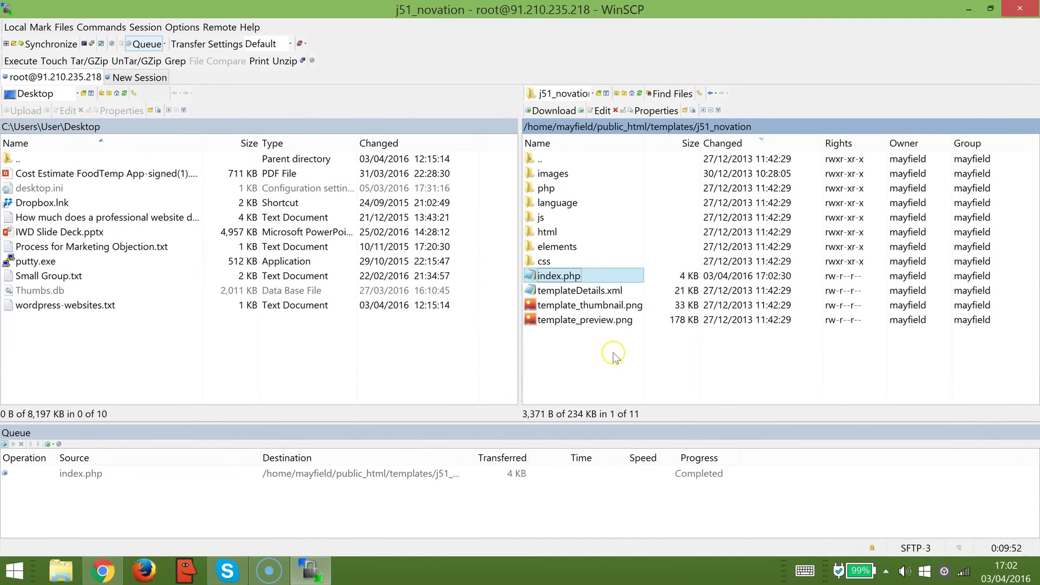